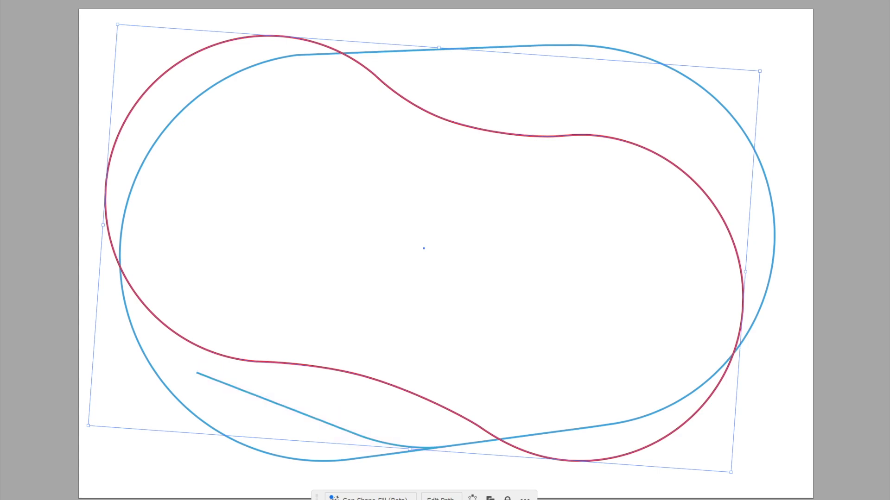
Ungroup the thick wavy upper track path and expand its fill and stroke
{"action": "key", "text": "ctrl+shift+a"}
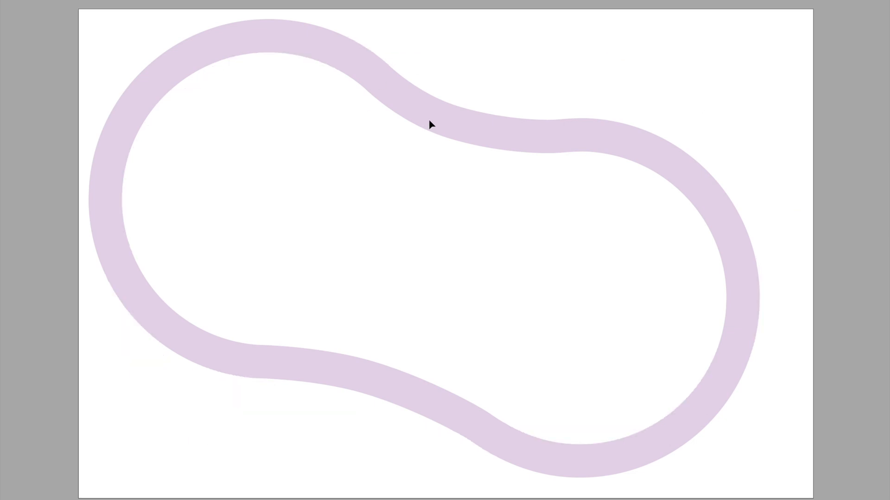
{"action": "left_click", "coordinate": [389, 88]}
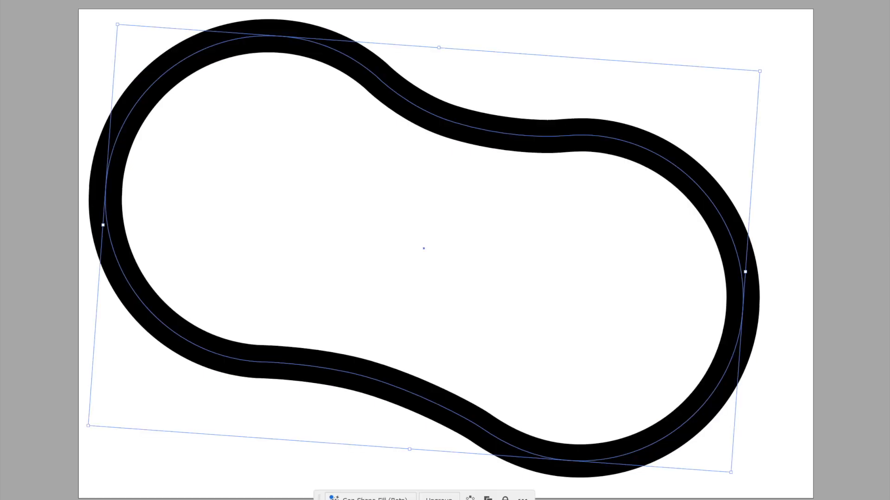
{"action": "key", "text": "ctrl+shift+g"}
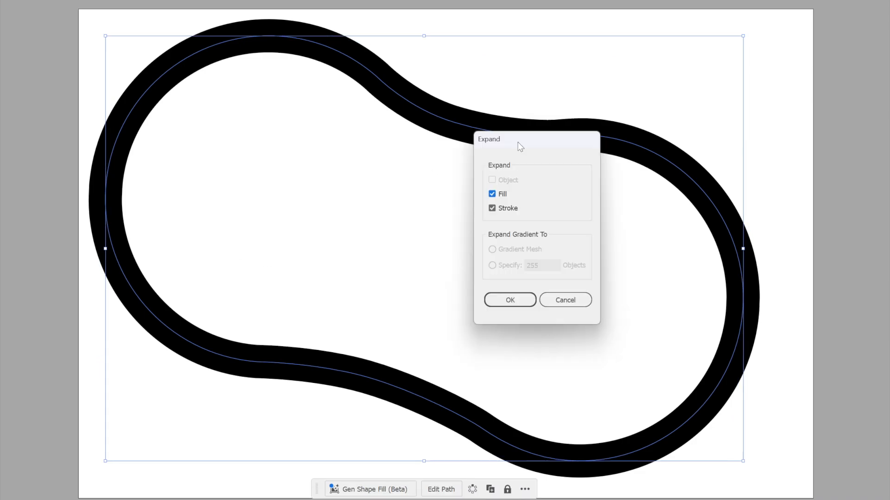
{"action": "left_click", "coordinate": [508, 300]}
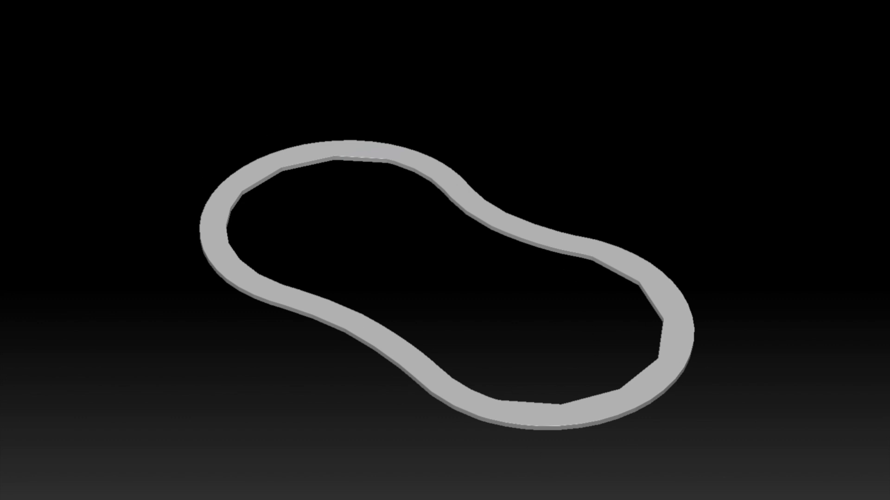
Switch to ZBrush and show the bottom track, its risers, the upper track and the Merged_Top_Level supports above the base
{"action": "mouse_move", "coordinate": [747, 485]}
{"action": "left_mouse_down"}
{"action": "mouse_move", "coordinate": [763, 460]}
{"action": "mouse_move", "coordinate": [793, 488]}
{"action": "mouse_move", "coordinate": [790, 406]}
{"action": "mouse_move", "coordinate": [745, 462]}
{"action": "mouse_move", "coordinate": [752, 468]}
{"action": "left_mouse_up"}
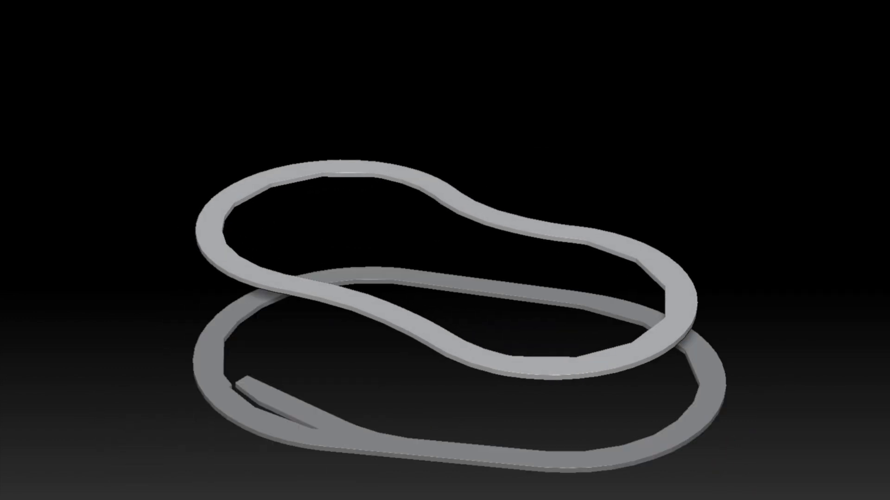
{"action": "mouse_move", "coordinate": [815, 429]}
{"action": "left_mouse_down"}
{"action": "mouse_move", "coordinate": [779, 449]}
{"action": "mouse_move", "coordinate": [833, 430]}
{"action": "mouse_move", "coordinate": [812, 441]}
{"action": "mouse_move", "coordinate": [813, 321]}
{"action": "mouse_move", "coordinate": [797, 444]}
{"action": "mouse_move", "coordinate": [780, 431]}
{"action": "mouse_move", "coordinate": [771, 360]}
{"action": "left_mouse_up"}
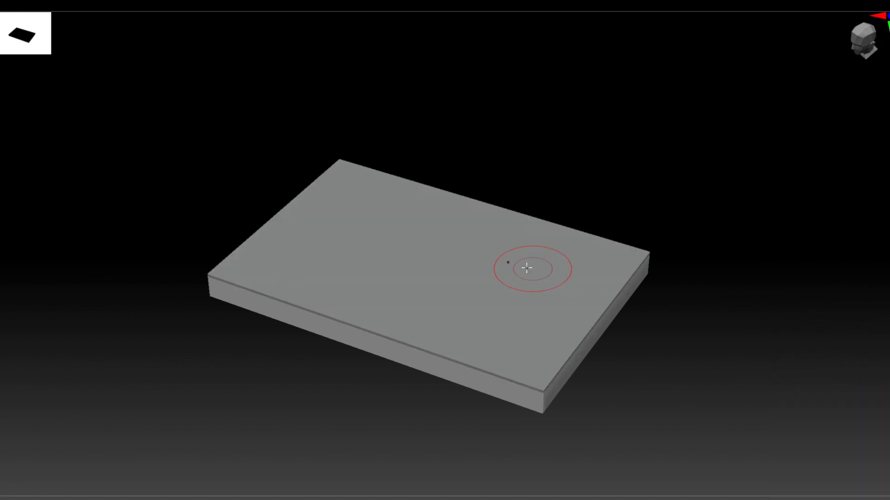
{"action": "left_click", "coordinate": [467, 281], "text": "alt"}
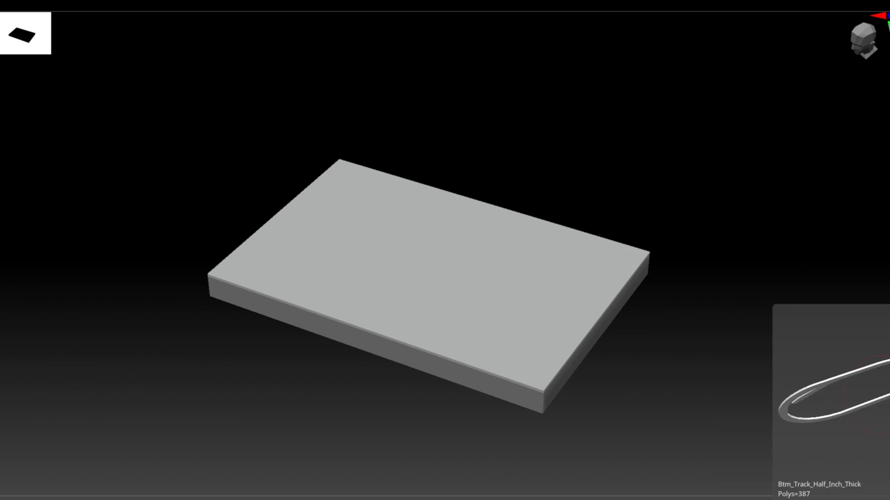
{"action": "left_click", "coordinate": [889, 395]}
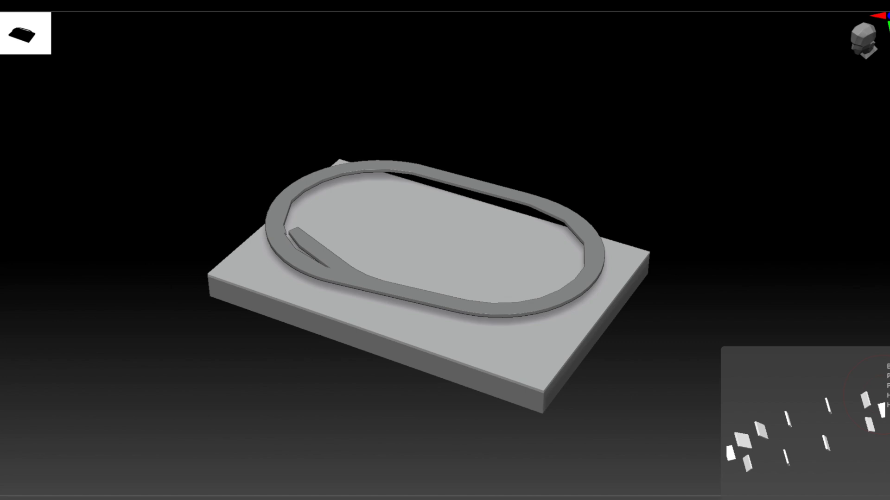
{"action": "left_click", "coordinate": [889, 395]}
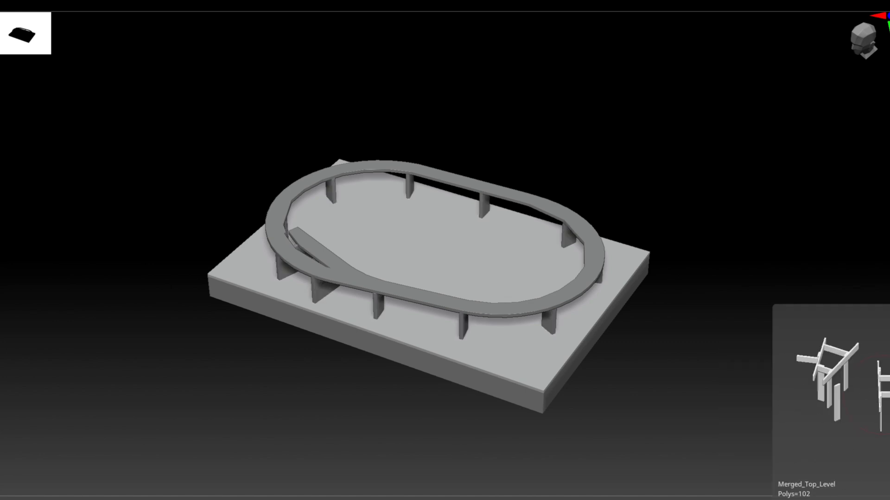
{"action": "left_click", "coordinate": [889, 394]}
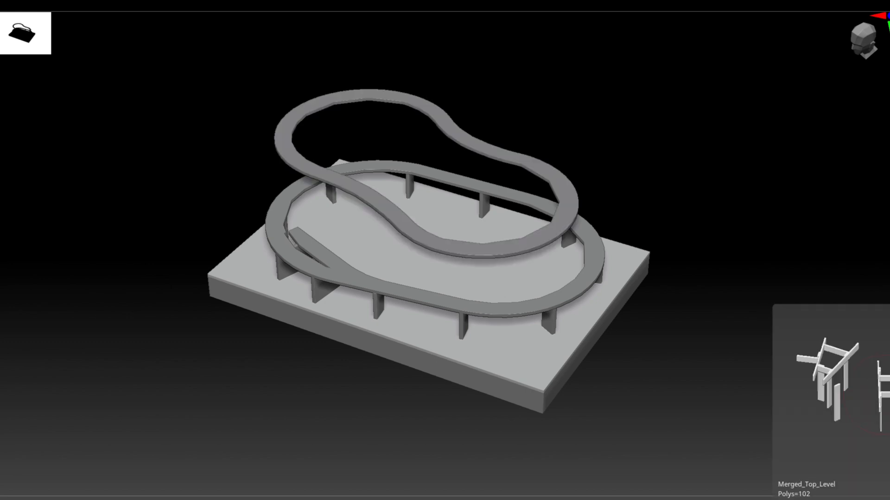
{"action": "left_click", "coordinate": [889, 402]}
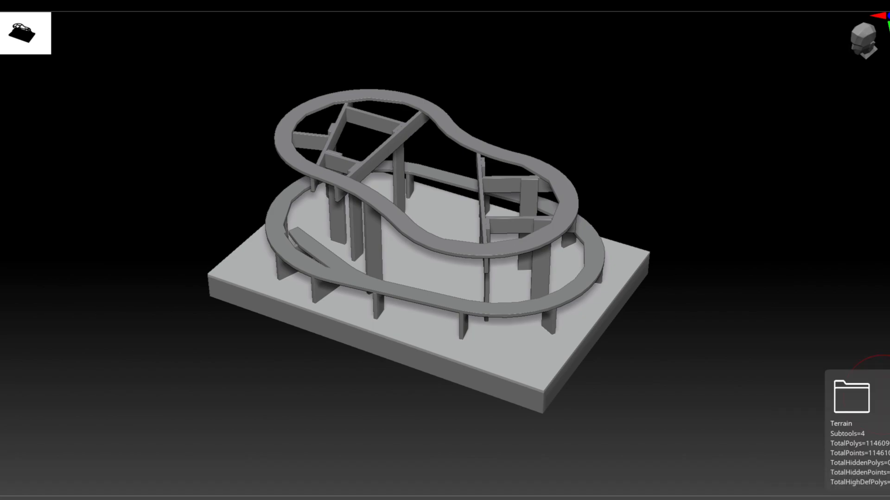
Show the foam terrain around the tracks and center the transform gizmo on the selected mesh
{"action": "mouse_move", "coordinate": [800, 404]}
{"action": "left_mouse_down"}
{"action": "mouse_move", "coordinate": [807, 387]}
{"action": "mouse_move", "coordinate": [747, 391]}
{"action": "mouse_move", "coordinate": [784, 408]}
{"action": "mouse_move", "coordinate": [805, 397]}
{"action": "mouse_move", "coordinate": [806, 469]}
{"action": "mouse_move", "coordinate": [795, 394]}
{"action": "left_mouse_up"}
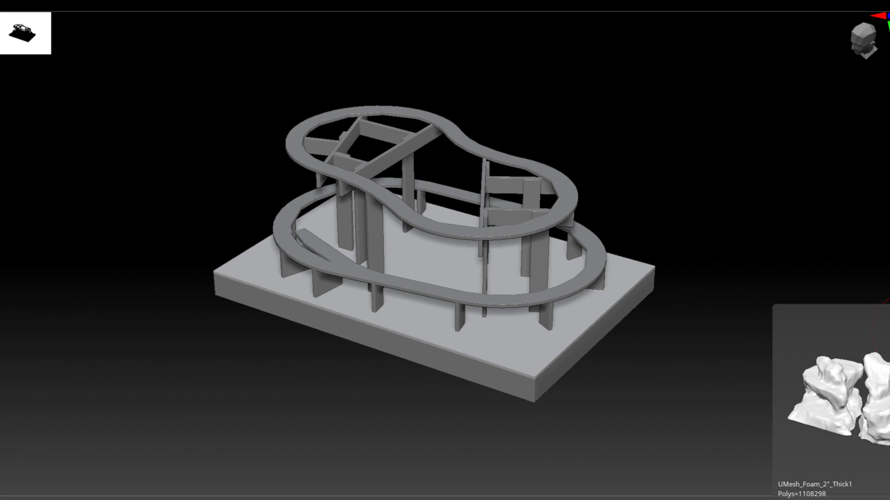
{"action": "left_click", "coordinate": [889, 331]}
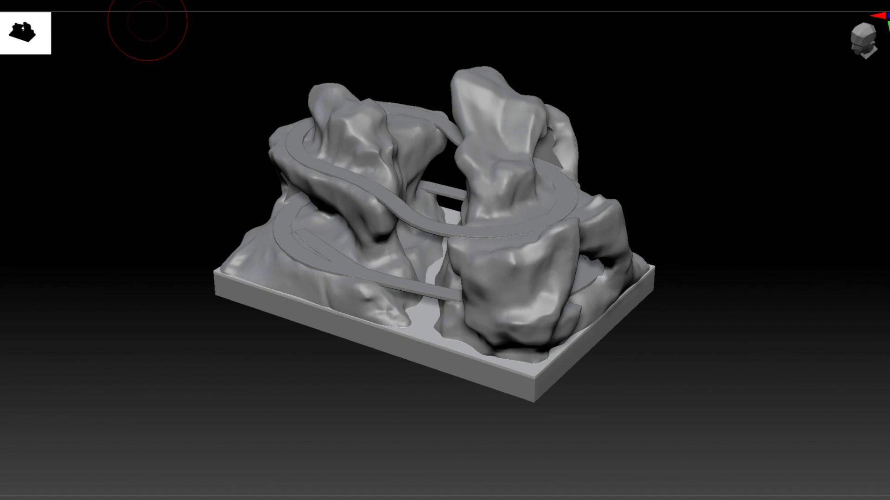
{"action": "key", "text": "w"}
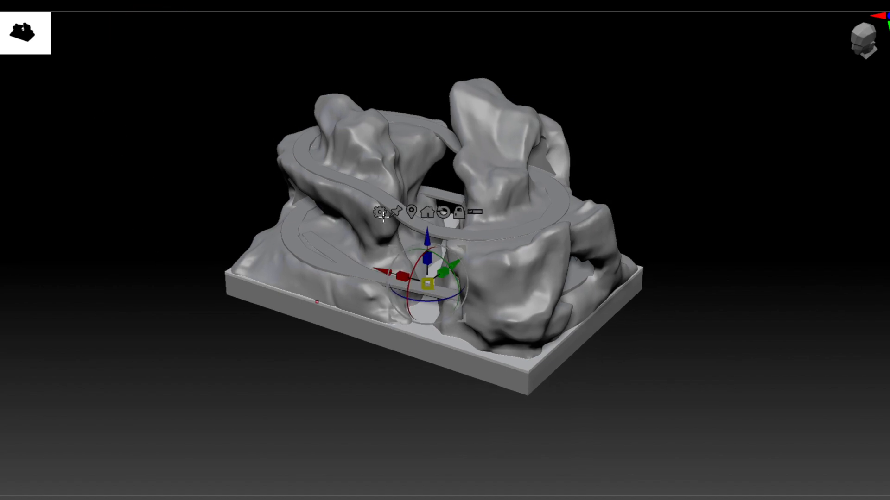
{"action": "left_click", "coordinate": [412, 215]}
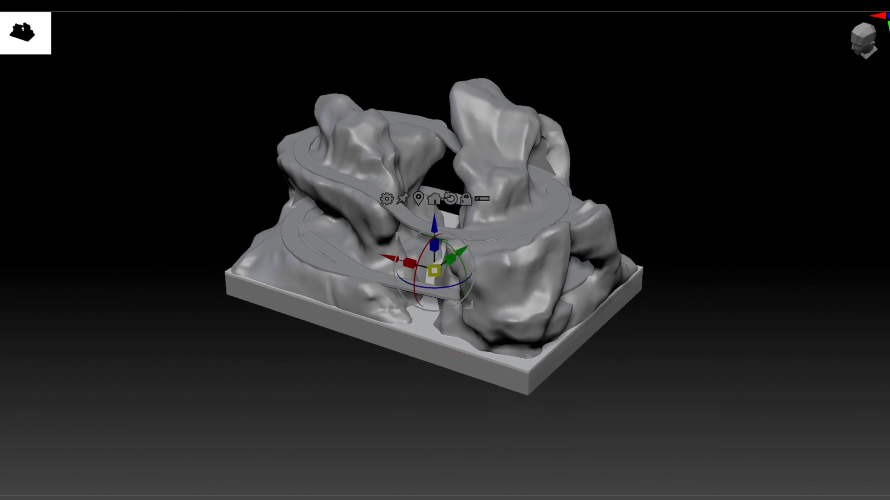
{"action": "key", "text": "q"}
Examine the foam terrain, tunnel openings and both track loops from the back, front and corners of the layout
{"action": "mouse_move", "coordinate": [440, 460]}
{"action": "left_mouse_down"}
{"action": "mouse_move", "coordinate": [427, 440]}
{"action": "mouse_move", "coordinate": [500, 455]}
{"action": "mouse_move", "coordinate": [519, 435]}
{"action": "left_mouse_up"}
{"action": "mouse_move", "coordinate": [523, 432]}
{"action": "left_mouse_down"}
{"action": "mouse_move", "coordinate": [545, 429]}
{"action": "mouse_move", "coordinate": [539, 421]}
{"action": "left_mouse_up"}
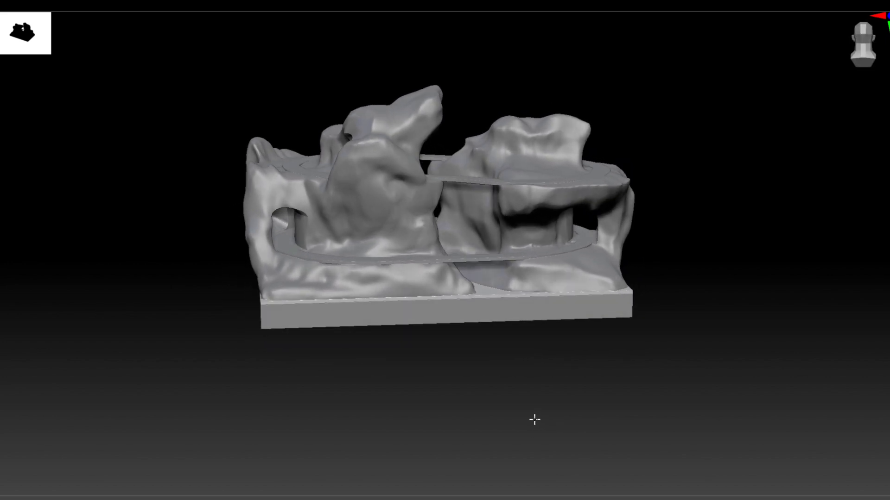
{"action": "mouse_move", "coordinate": [519, 423]}
{"action": "left_mouse_down"}
{"action": "mouse_move", "coordinate": [470, 437]}
{"action": "mouse_move", "coordinate": [450, 427]}
{"action": "left_mouse_up"}
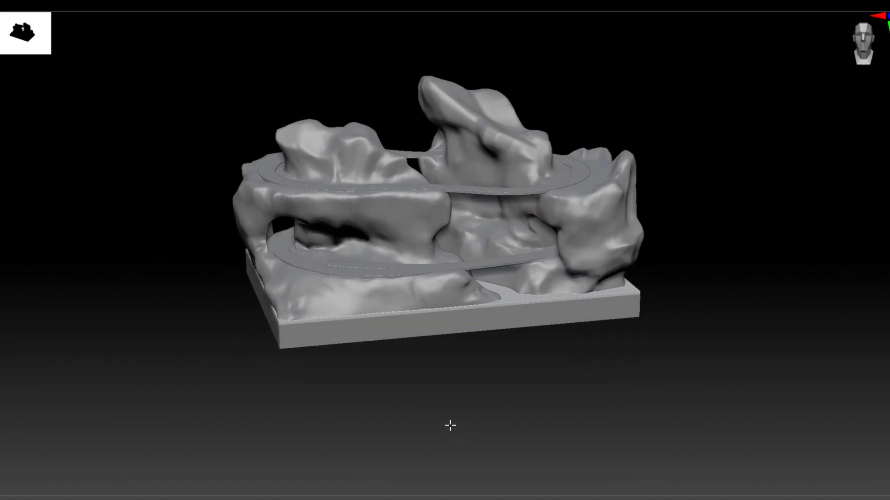
{"action": "left_click_drag", "start_coordinate": [468, 396], "coordinate": [496, 417], "text": "alt"}
{"action": "left_click_drag", "start_coordinate": [630, 412], "coordinate": [640, 499], "text": "alt"}
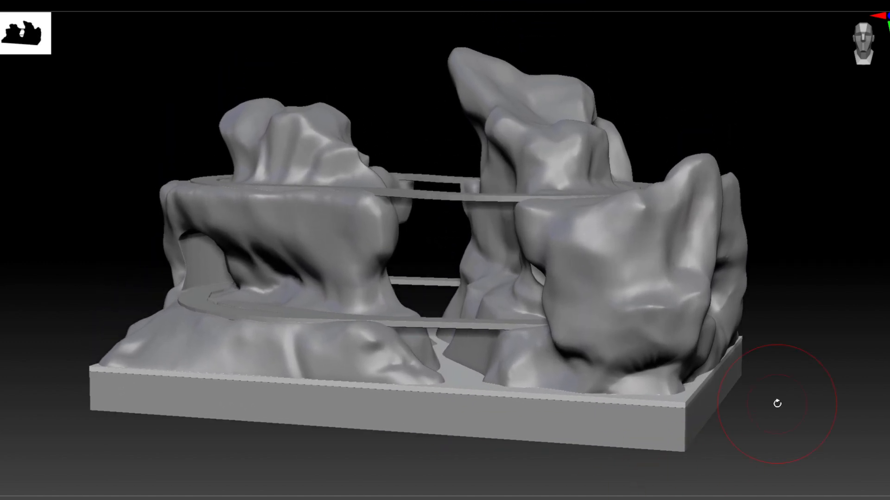
{"action": "mouse_move", "coordinate": [777, 405]}
{"action": "left_mouse_down"}
{"action": "mouse_move", "coordinate": [768, 407]}
{"action": "mouse_move", "coordinate": [788, 396]}
{"action": "mouse_move", "coordinate": [811, 406]}
{"action": "mouse_move", "coordinate": [859, 399]}
{"action": "mouse_move", "coordinate": [848, 389]}
{"action": "mouse_move", "coordinate": [812, 389]}
{"action": "mouse_move", "coordinate": [820, 393]}
{"action": "mouse_move", "coordinate": [806, 398]}
{"action": "mouse_move", "coordinate": [814, 385]}
{"action": "mouse_move", "coordinate": [800, 414]}
{"action": "mouse_move", "coordinate": [755, 421]}
{"action": "mouse_move", "coordinate": [733, 409]}
{"action": "mouse_move", "coordinate": [730, 393]}
{"action": "left_mouse_up"}
{"action": "mouse_move", "coordinate": [805, 373]}
{"action": "left_mouse_down", "text": "alt"}
{"action": "mouse_move", "coordinate": [757, 377]}
{"action": "mouse_move", "coordinate": [743, 288]}
{"action": "mouse_move", "coordinate": [743, 308]}
{"action": "mouse_move", "coordinate": [792, 268]}
{"action": "mouse_move", "coordinate": [758, 271]}
{"action": "mouse_move", "coordinate": [746, 290]}
{"action": "left_mouse_up", "text": "alt"}
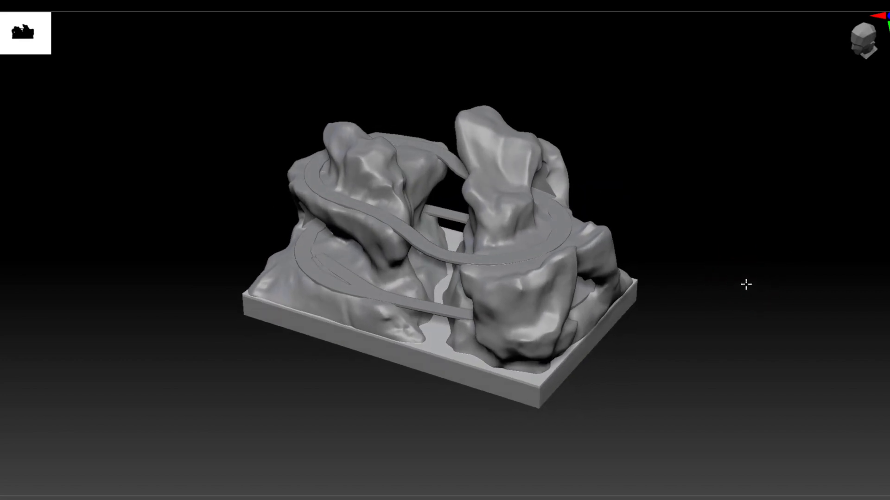
{"action": "left_click_drag", "start_coordinate": [746, 284], "coordinate": [746, 282]}
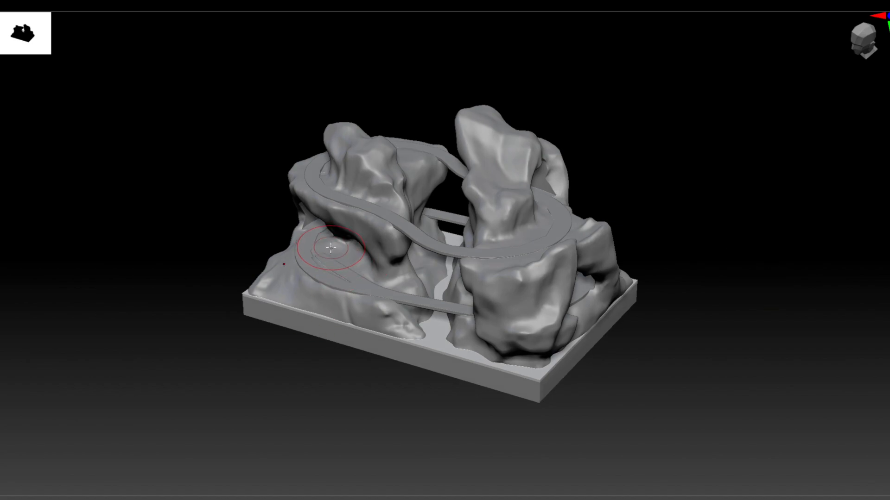
{"action": "left_click_drag", "start_coordinate": [679, 153], "coordinate": [703, 215]}
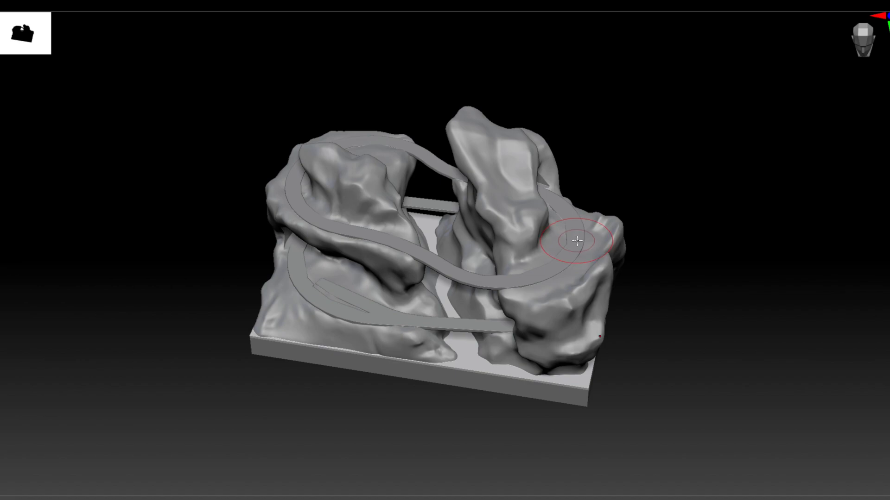
{"action": "left_click_drag", "start_coordinate": [717, 346], "coordinate": [562, 296]}
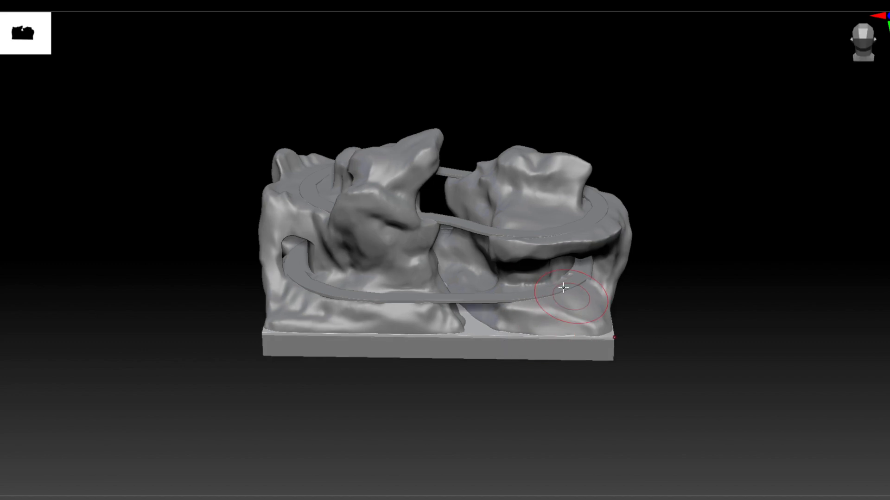
{"action": "mouse_move", "coordinate": [687, 299]}
{"action": "left_mouse_down", "text": "alt"}
{"action": "mouse_move", "coordinate": [755, 325]}
{"action": "mouse_move", "coordinate": [760, 337]}
{"action": "left_mouse_up", "text": "alt"}
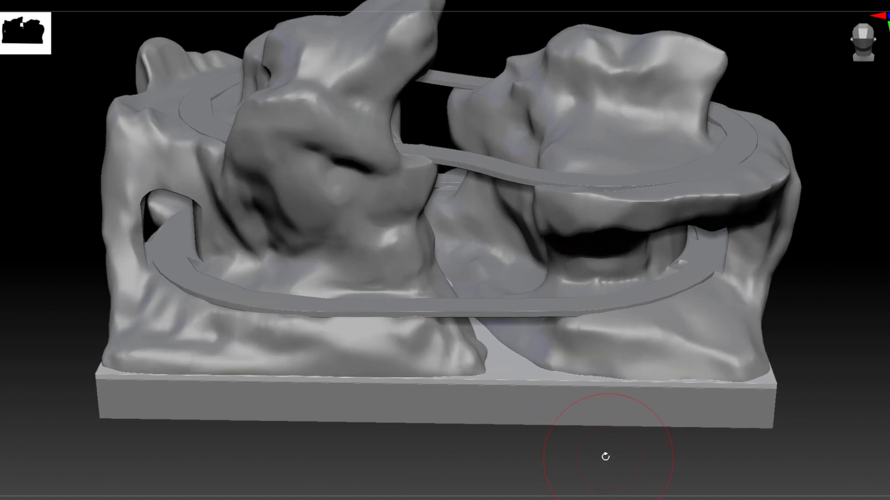
Reduce the brush draw size
{"action": "left_click_drag", "start_coordinate": [606, 457], "coordinate": [610, 460]}
{"action": "key", "text": "space"}
{"action": "left_click", "coordinate": [640, 455]}
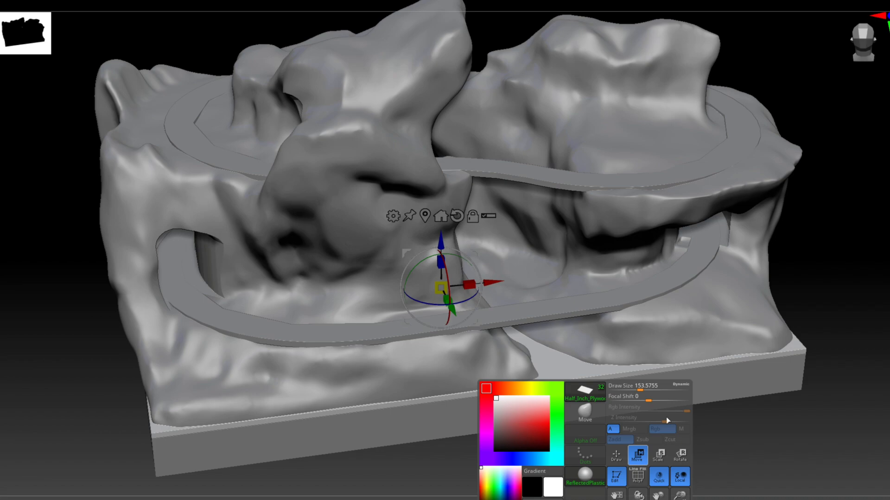
{"action": "key", "text": "q"}
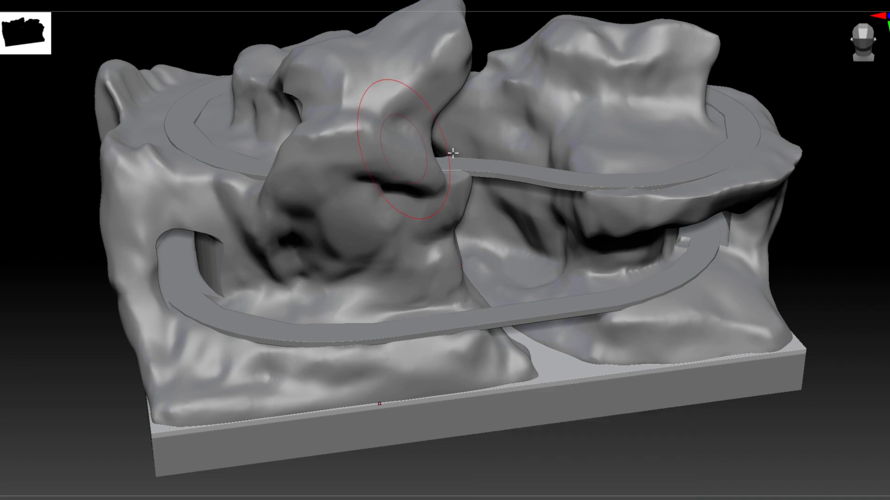
{"action": "key", "text": "space"}
{"action": "left_click_drag", "start_coordinate": [684, 430], "coordinate": [672, 426]}
Inspect the rock masses and track loops from the front, directly above and the front corner
{"action": "left_click_drag", "start_coordinate": [818, 367], "coordinate": [761, 362]}
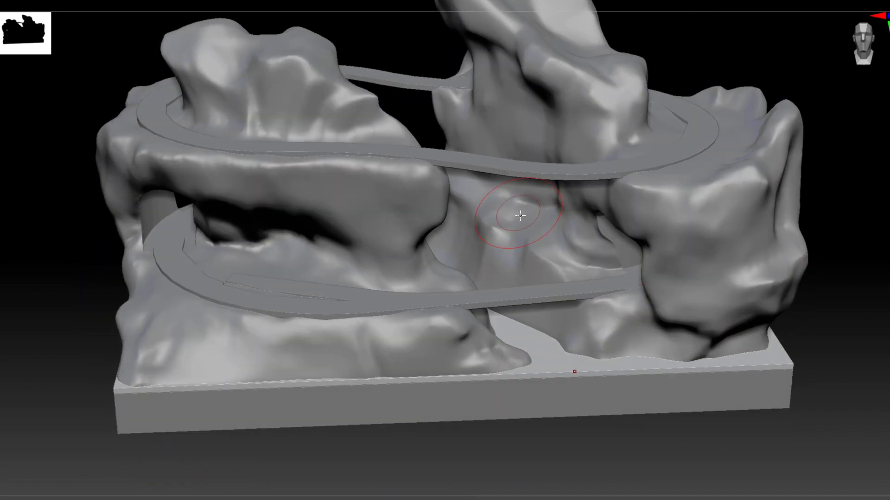
{"action": "left_click_drag", "start_coordinate": [685, 449], "coordinate": [727, 203], "text": "alt"}
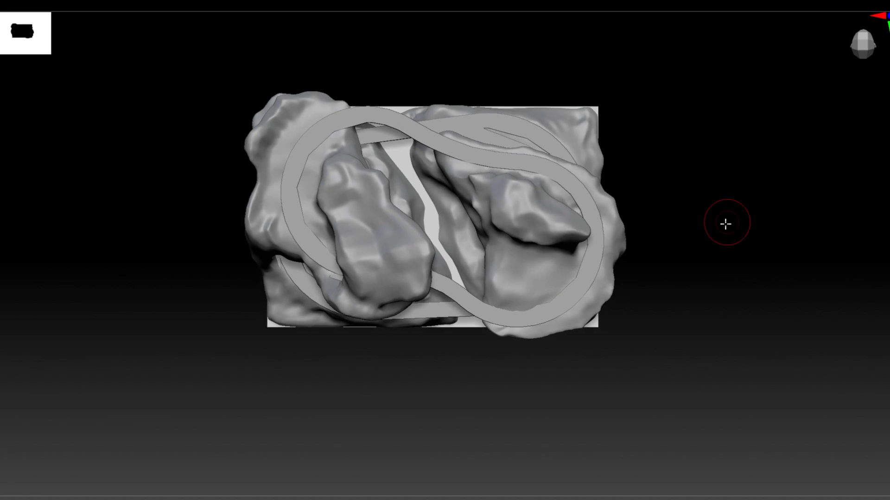
{"action": "left_click_drag", "start_coordinate": [730, 334], "coordinate": [746, 350]}
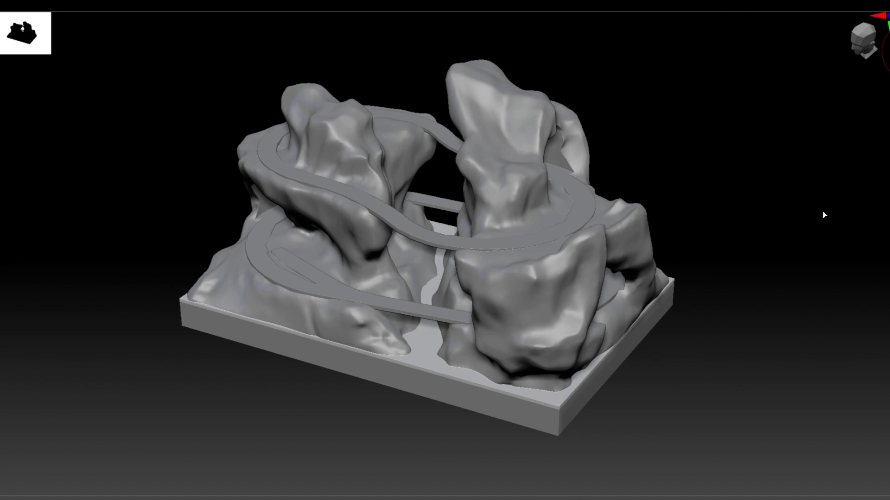
{"action": "left_click_drag", "start_coordinate": [822, 211], "coordinate": [820, 218]}
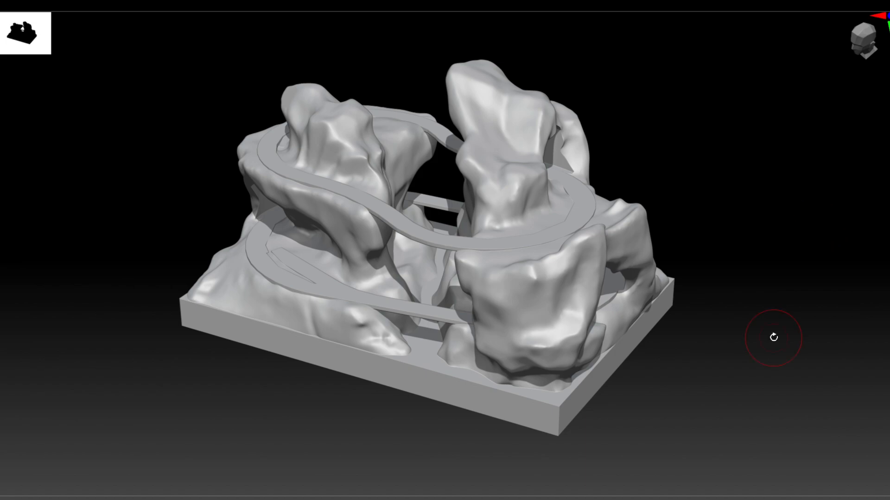
{"action": "left_click_drag", "start_coordinate": [750, 376], "coordinate": [758, 372]}
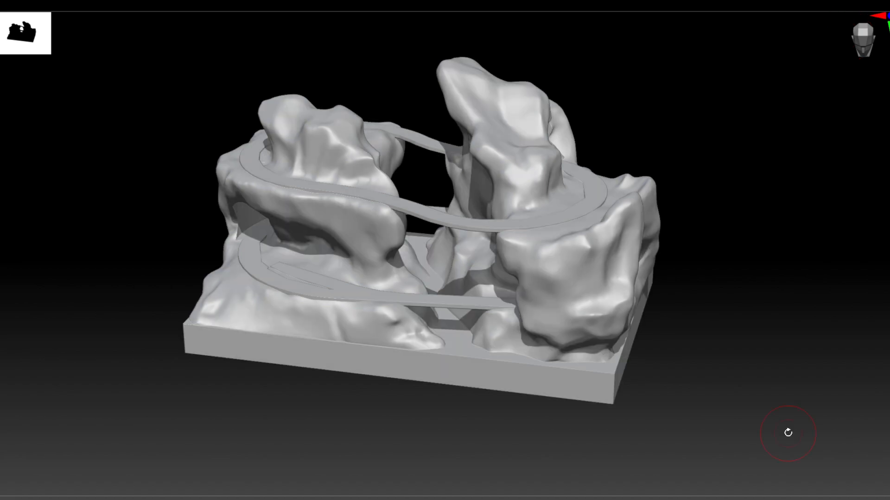
{"action": "left_click_drag", "start_coordinate": [454, 441], "coordinate": [442, 422]}
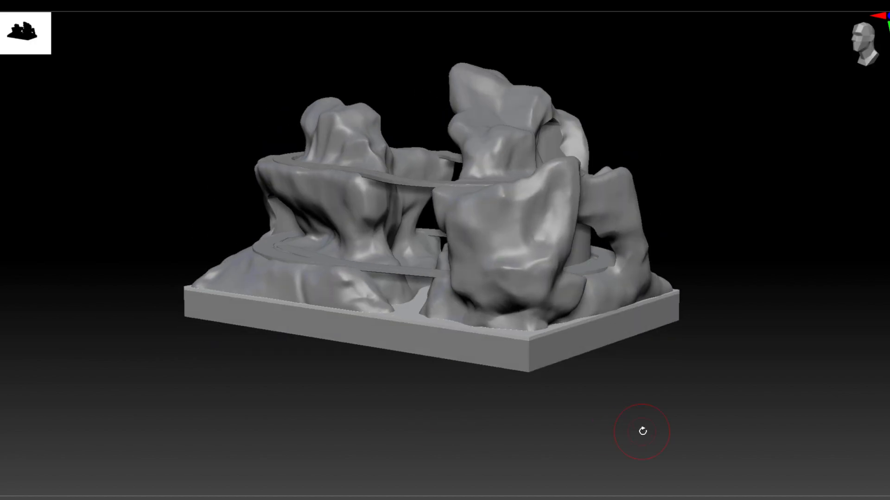
Examine the terrain and track levels close up from a low corner angle and in a level view of the back
{"action": "left_click_drag", "start_coordinate": [642, 432], "coordinate": [645, 431]}
{"action": "left_click_drag", "start_coordinate": [733, 346], "coordinate": [764, 456], "text": "alt"}
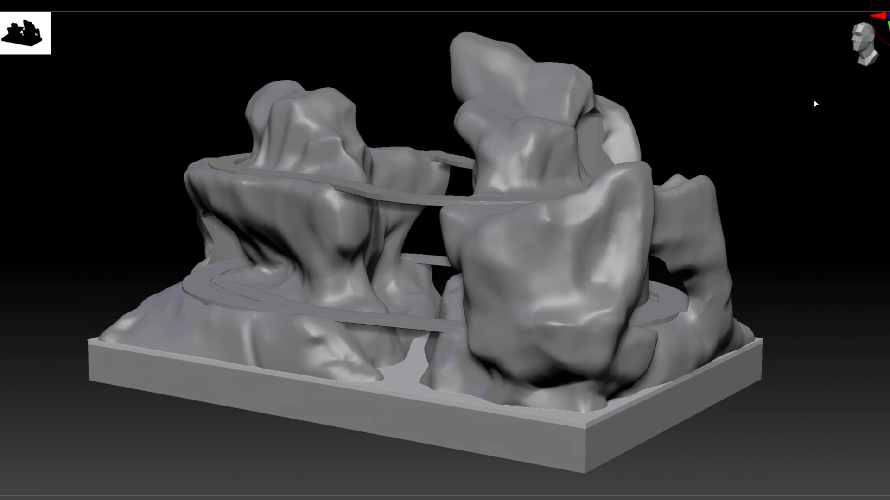
{"action": "left_click_drag", "start_coordinate": [816, 104], "coordinate": [814, 100]}
{"action": "left_click_drag", "start_coordinate": [777, 198], "coordinate": [788, 210]}
{"action": "left_click_drag", "start_coordinate": [767, 286], "coordinate": [728, 257], "text": "shift"}
{"action": "left_click_drag", "start_coordinate": [752, 230], "coordinate": [714, 261]}
{"action": "left_click_drag", "start_coordinate": [778, 338], "coordinate": [745, 335]}
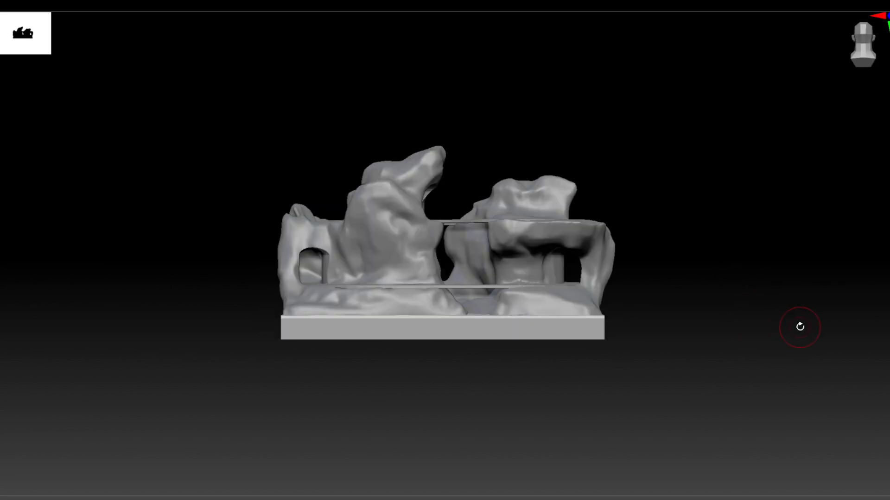